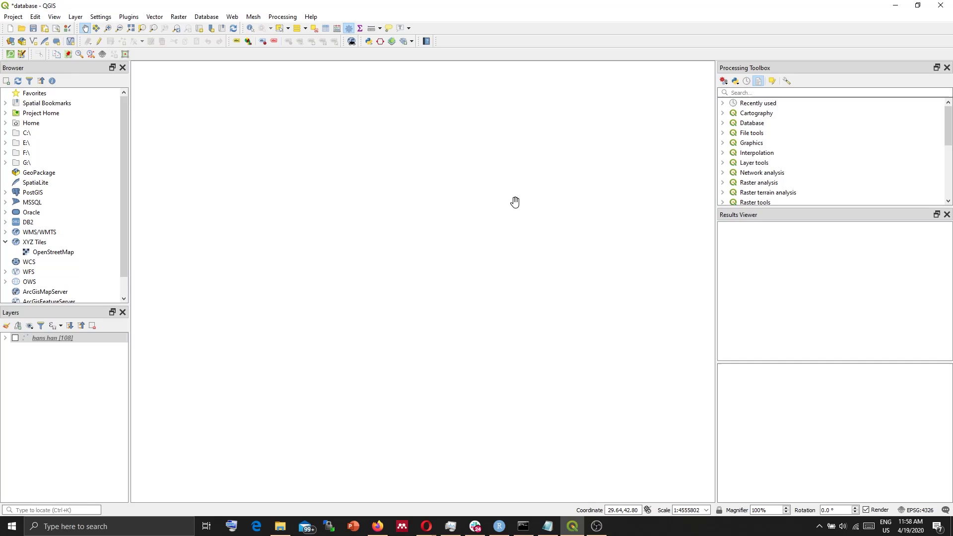
- Close the file explorer and open the Certificate Manager from the Authentication options
left_click(281, 526)
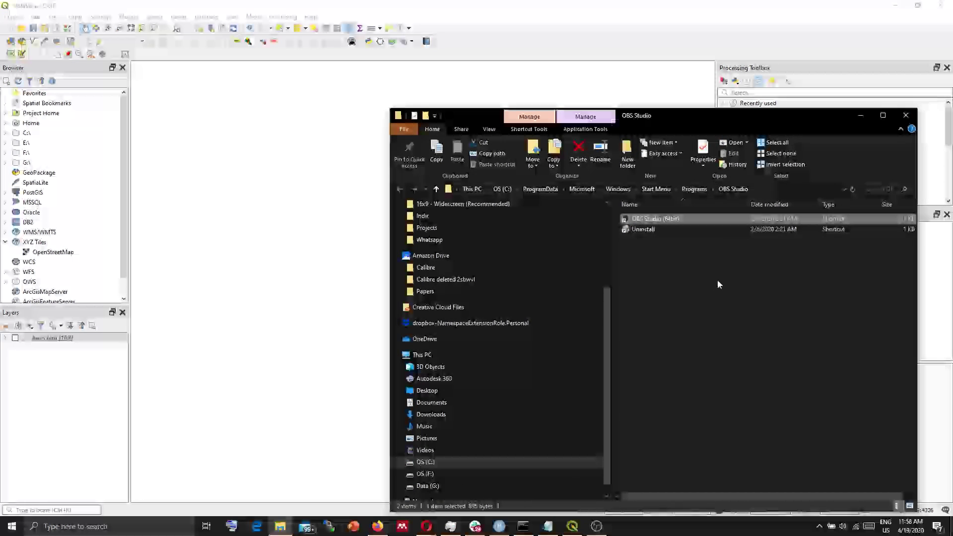
left_click(906, 115)
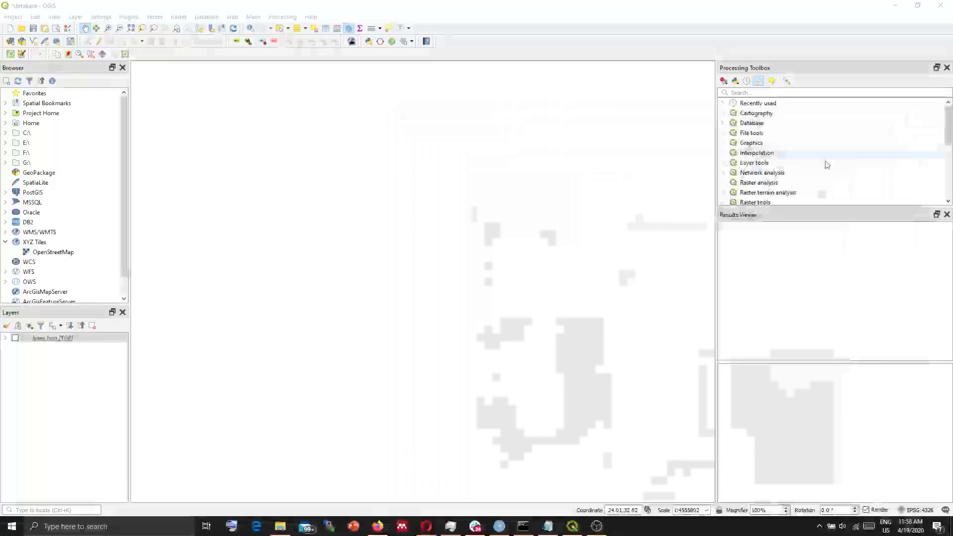
left_click(788, 80)
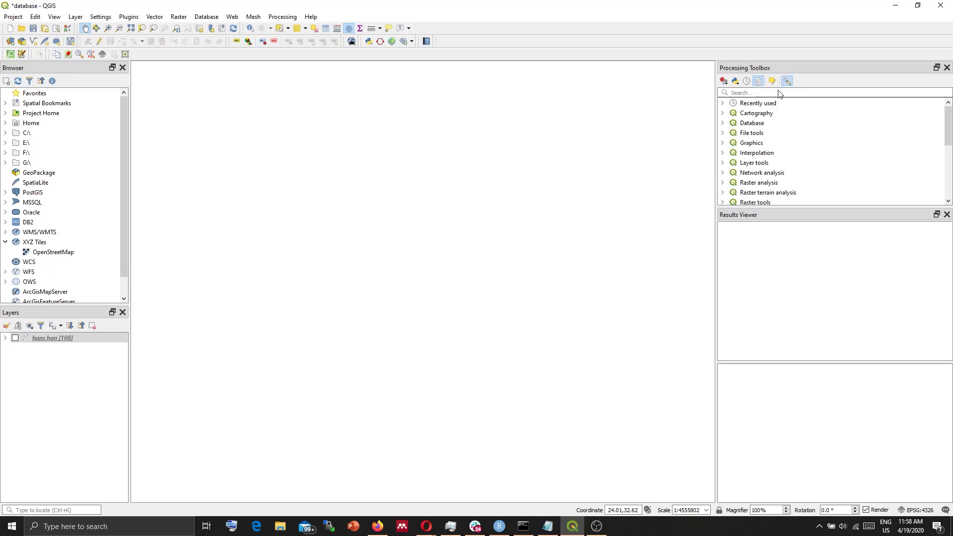
left_click_drag(512, 81, 471, 45)
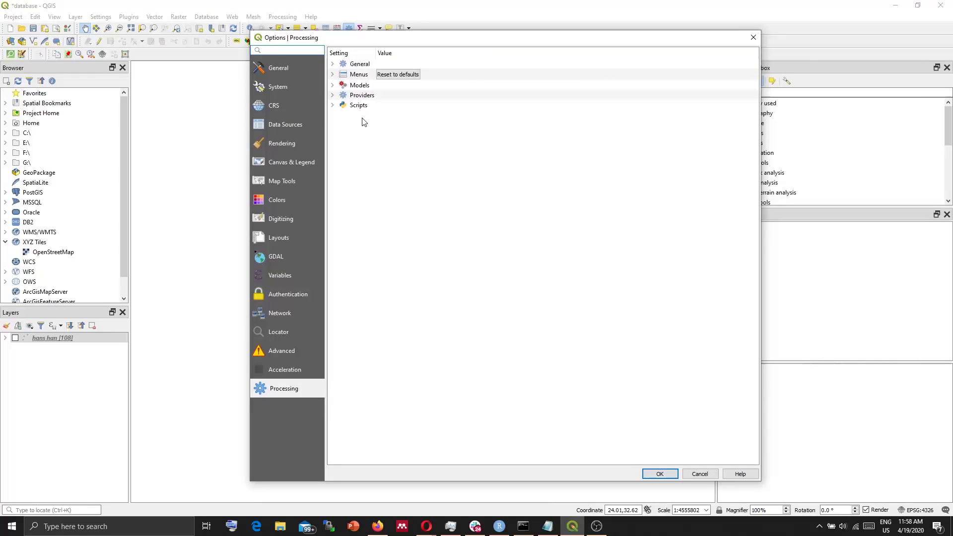
left_click(284, 295)
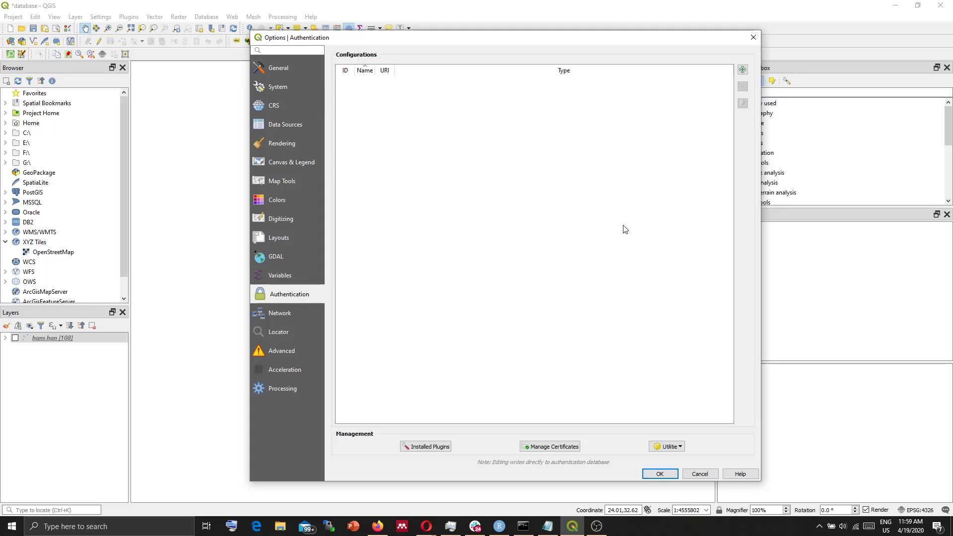
left_click(555, 447)
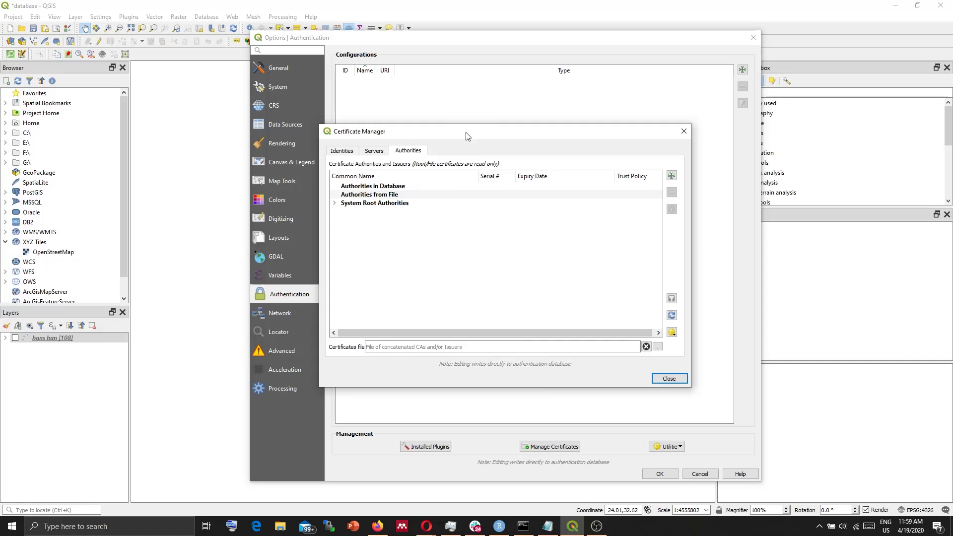
left_click_drag(466, 135, 485, 158)
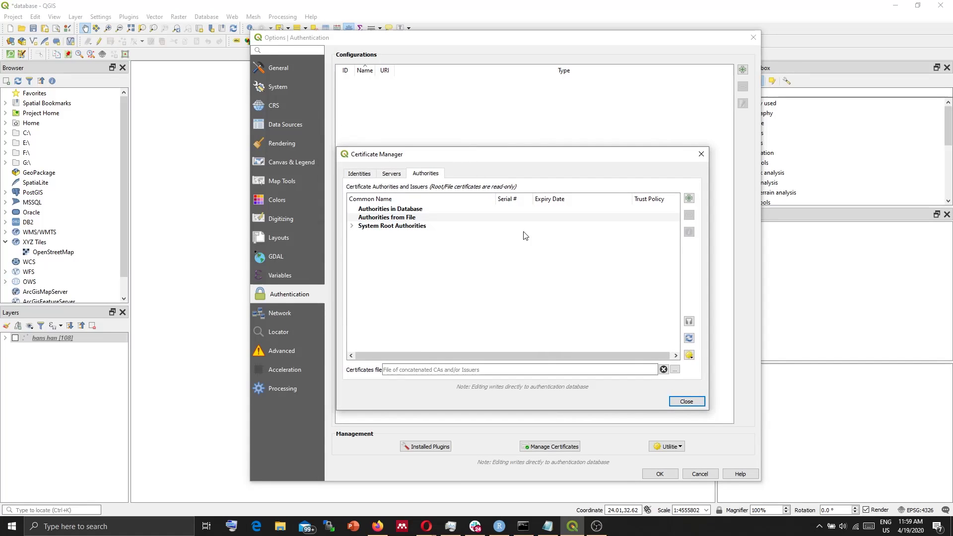
- Import server-ca.pem as a trusted certificate authority
left_click(689, 199)
left_click_drag(465, 171, 443, 183)
left_click(586, 223)
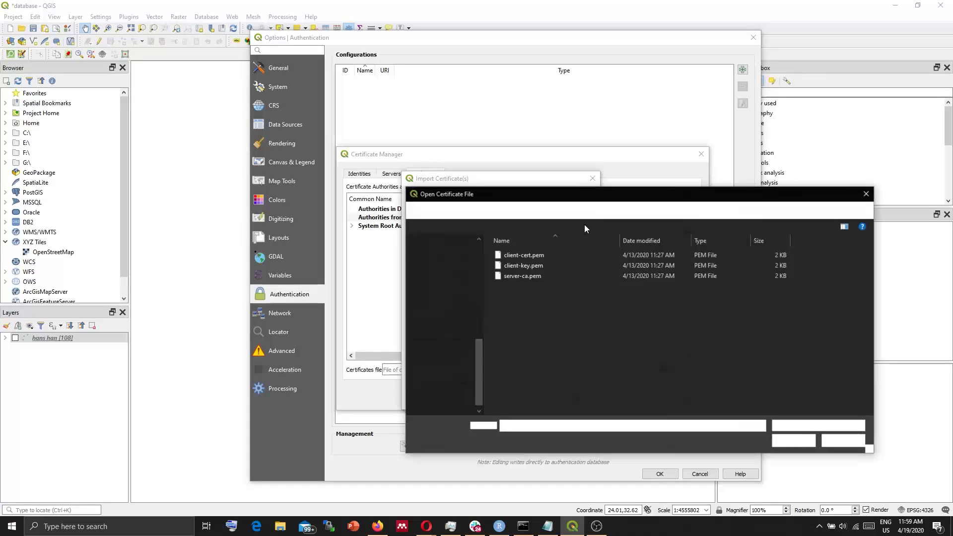
left_click_drag(601, 194, 504, 192)
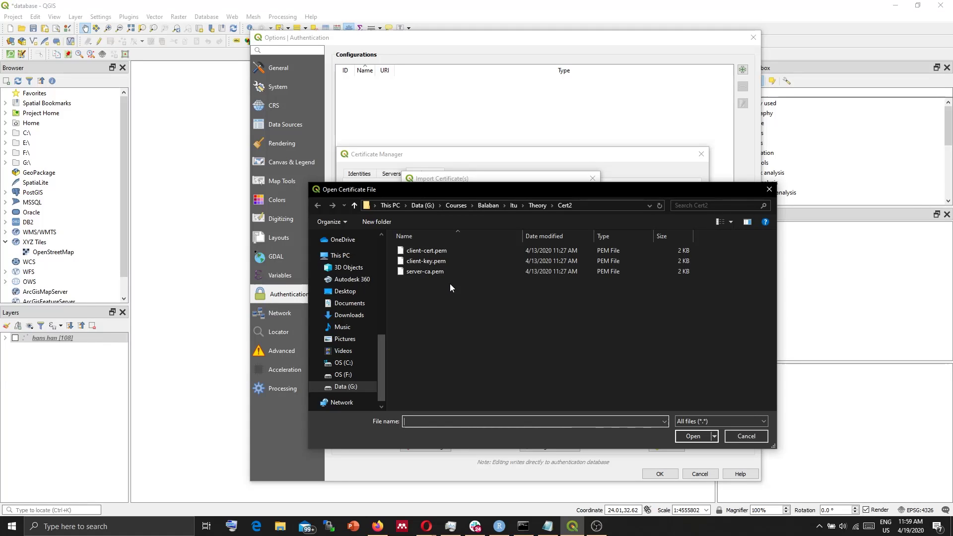
left_click_drag(516, 189, 504, 205)
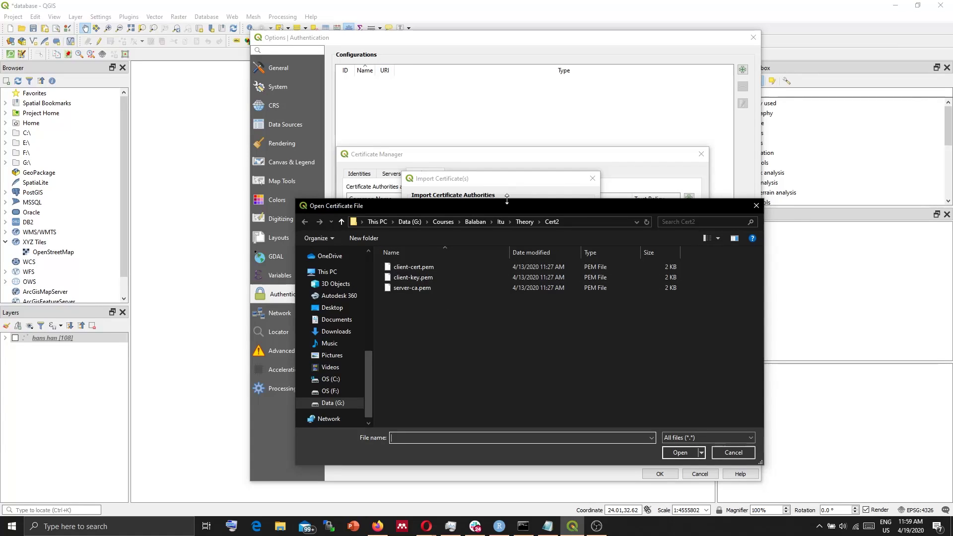
left_click_drag(507, 201, 553, 207)
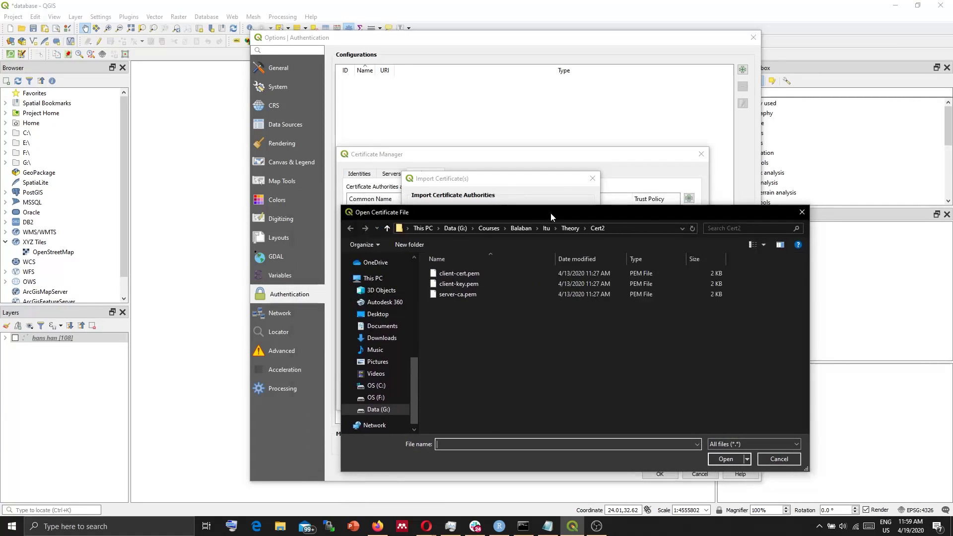
left_click(457, 298)
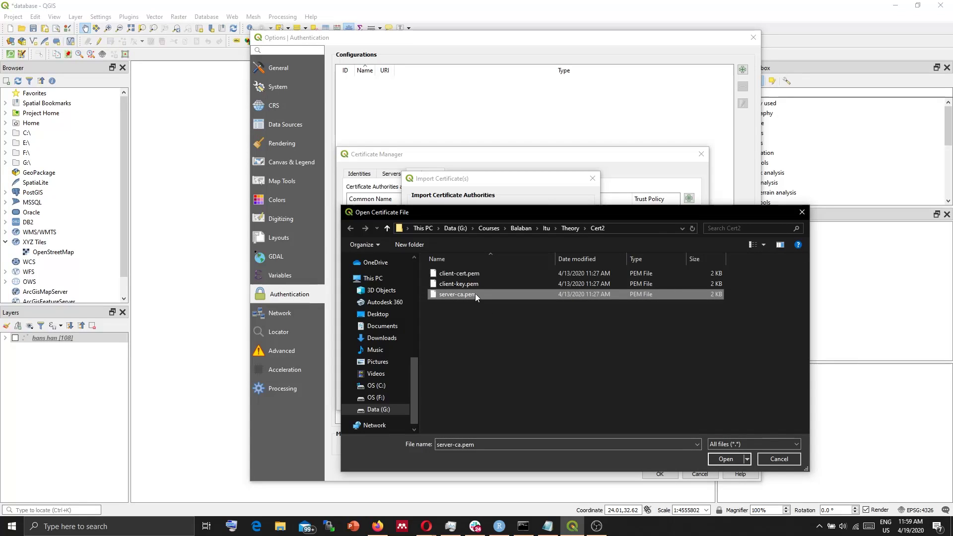
left_click(731, 459)
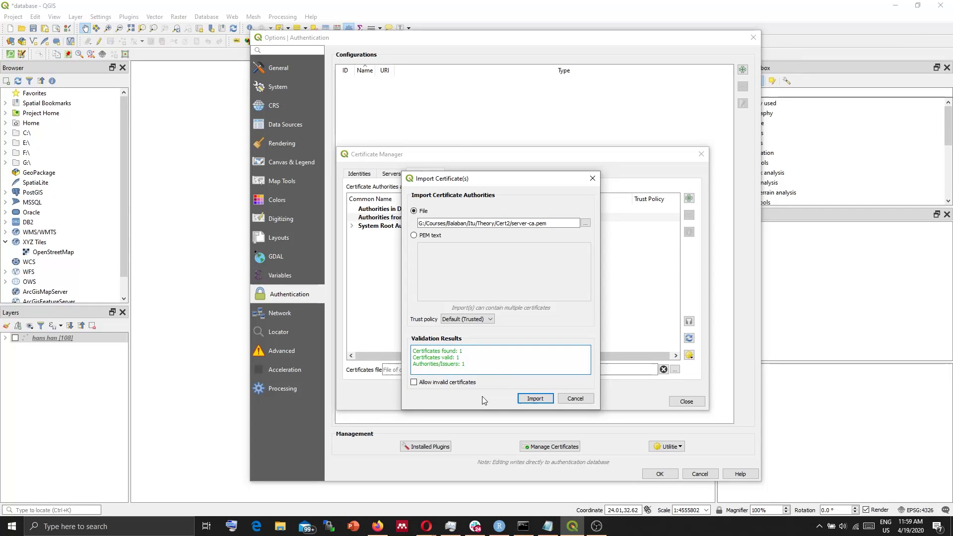
left_click(535, 399)
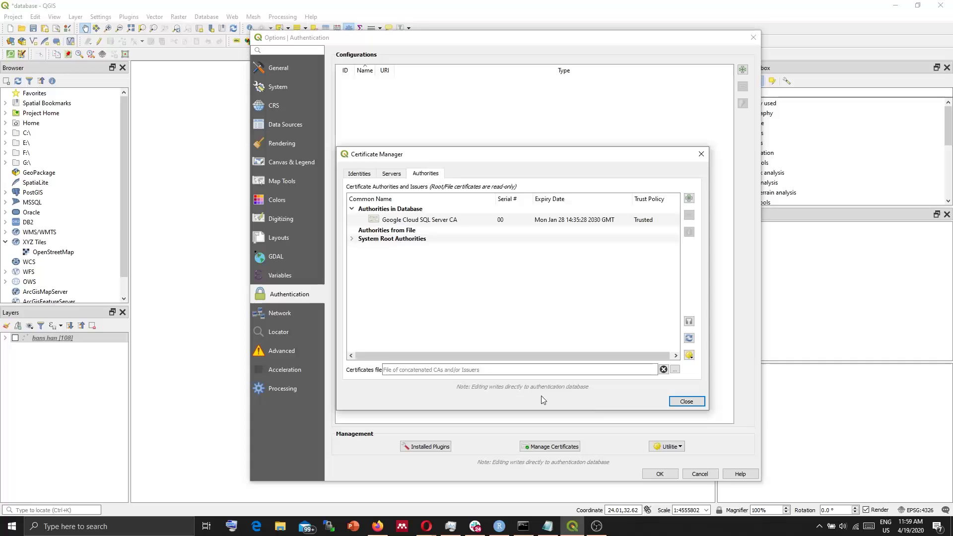
- Start a new client identity import using the PEM/DER certificate paths format
left_click(397, 222)
mouse_move(439, 162)
left_mouse_down()
mouse_move(460, 166)
mouse_move(435, 176)
left_mouse_up()
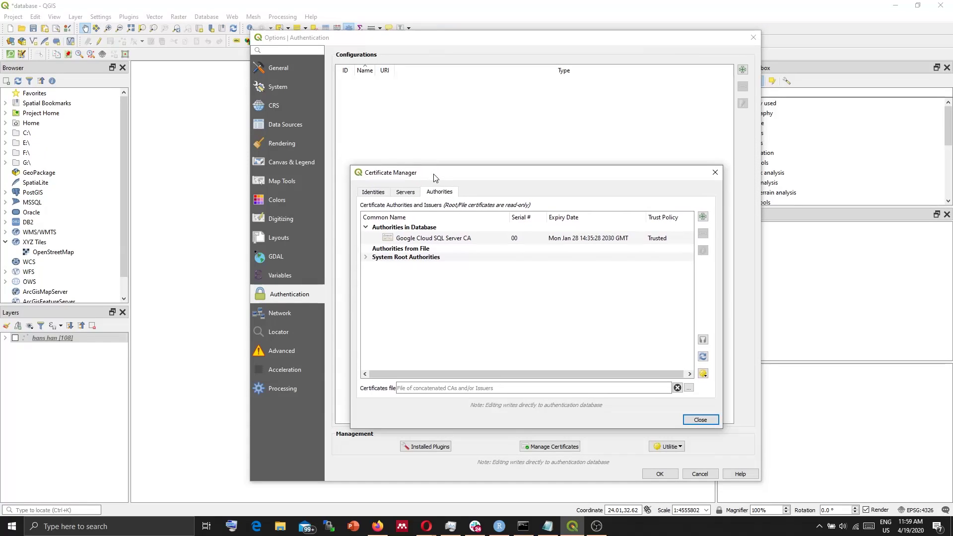
left_click(373, 193)
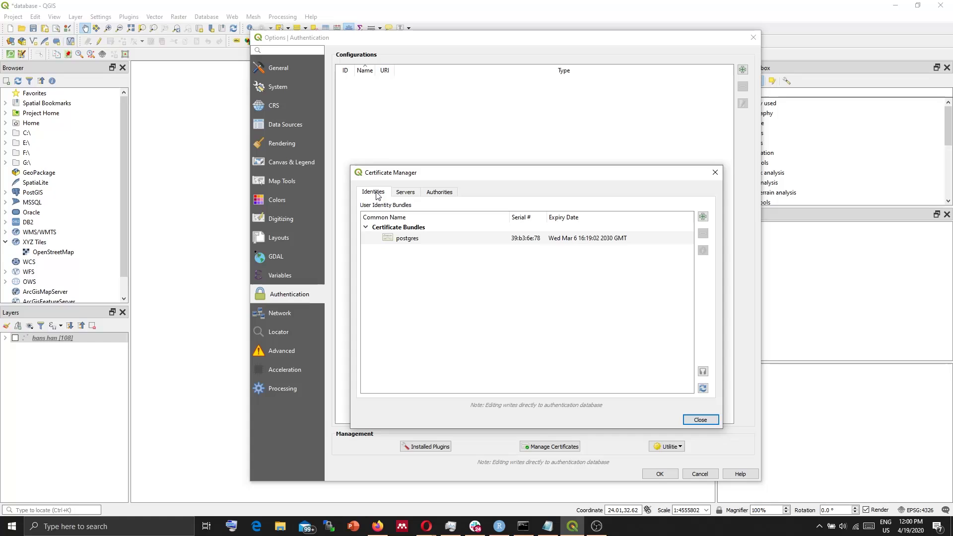
left_click(704, 218)
left_click_drag(523, 214, 443, 222)
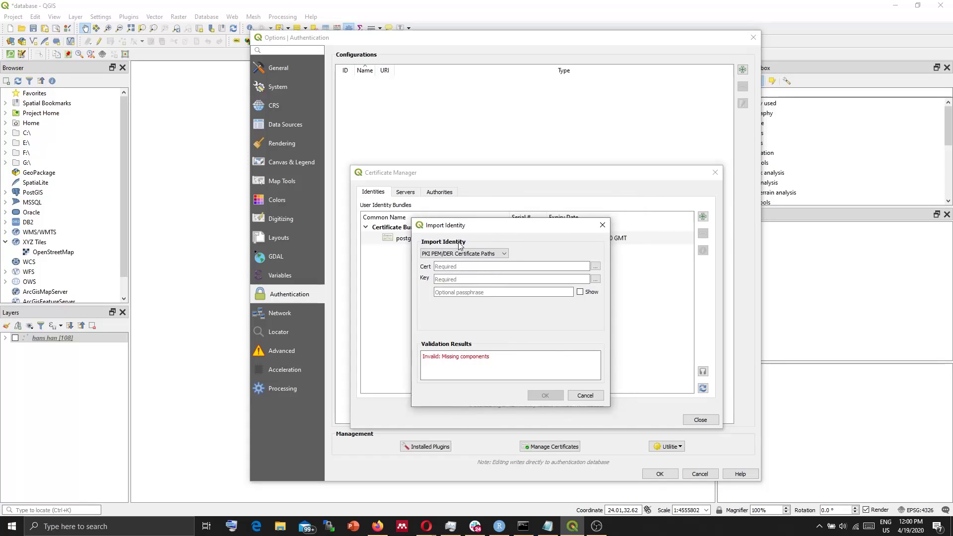
left_click(449, 255)
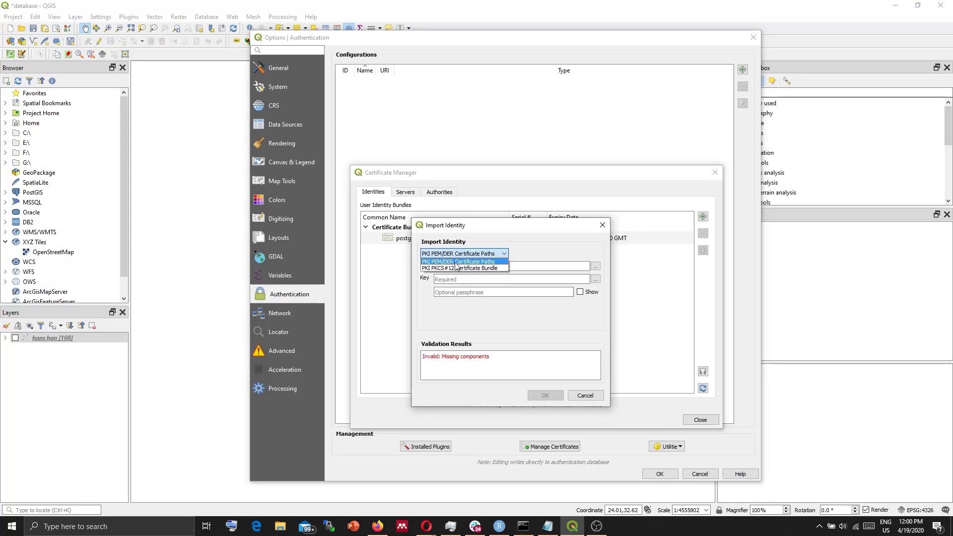
left_click(456, 263)
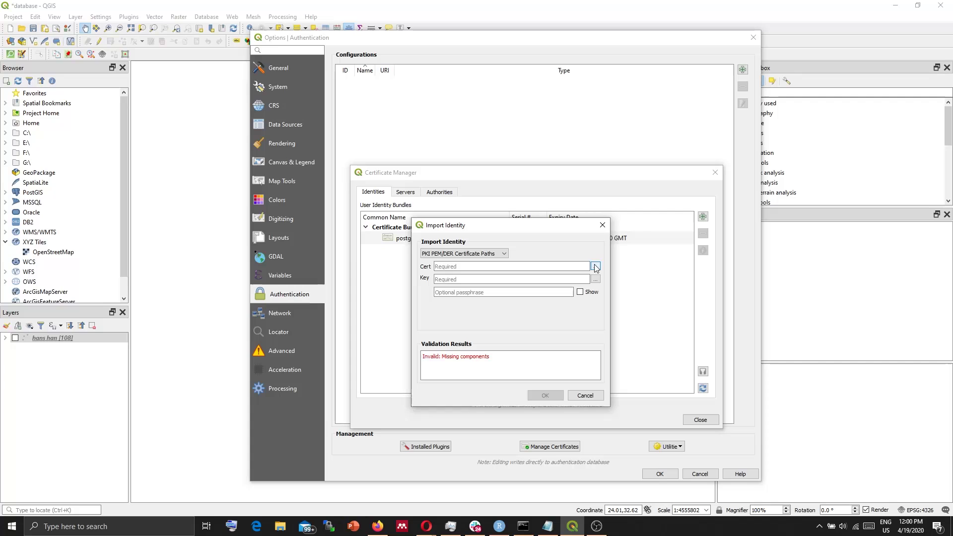
- Import the editor identity from client-cert.pem and client-key.pem
left_click(596, 266)
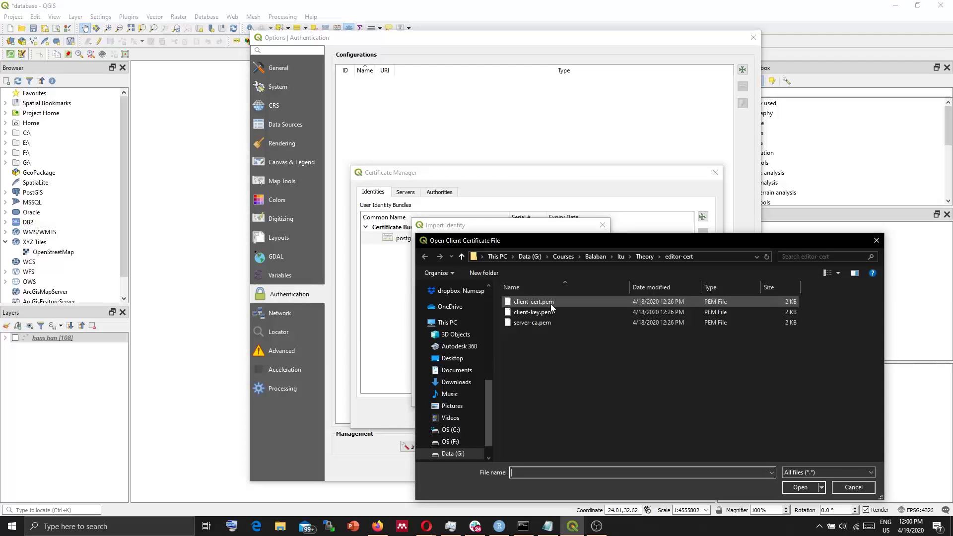
left_click(551, 303)
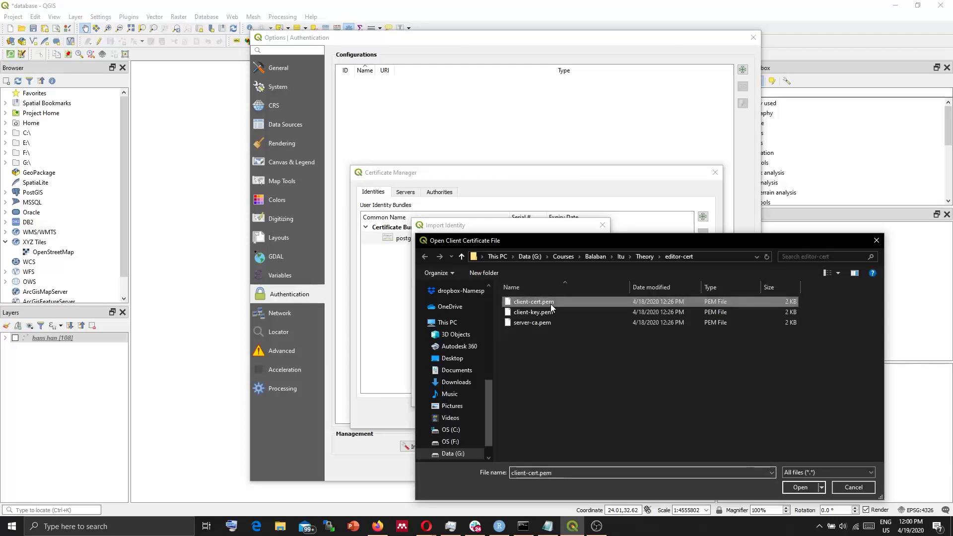
left_click(803, 486)
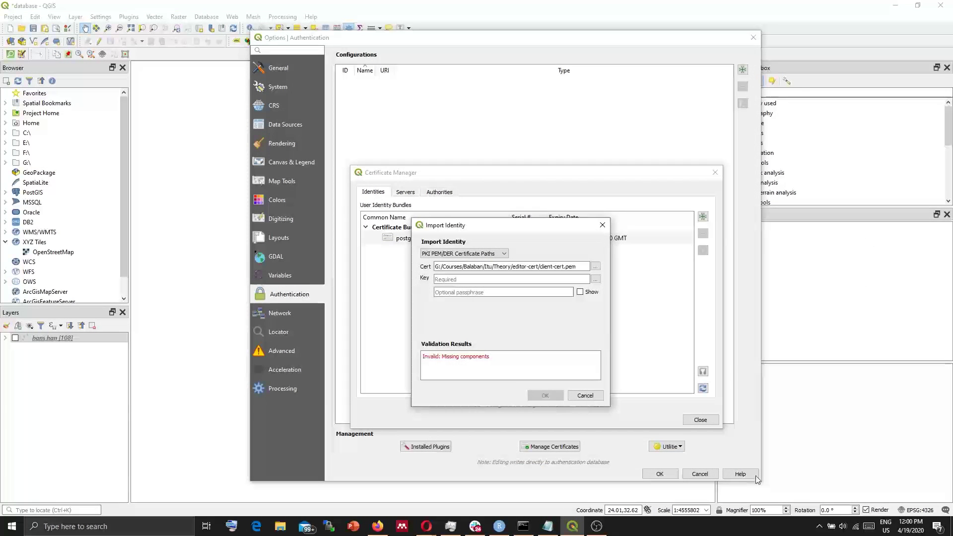
left_click(596, 280)
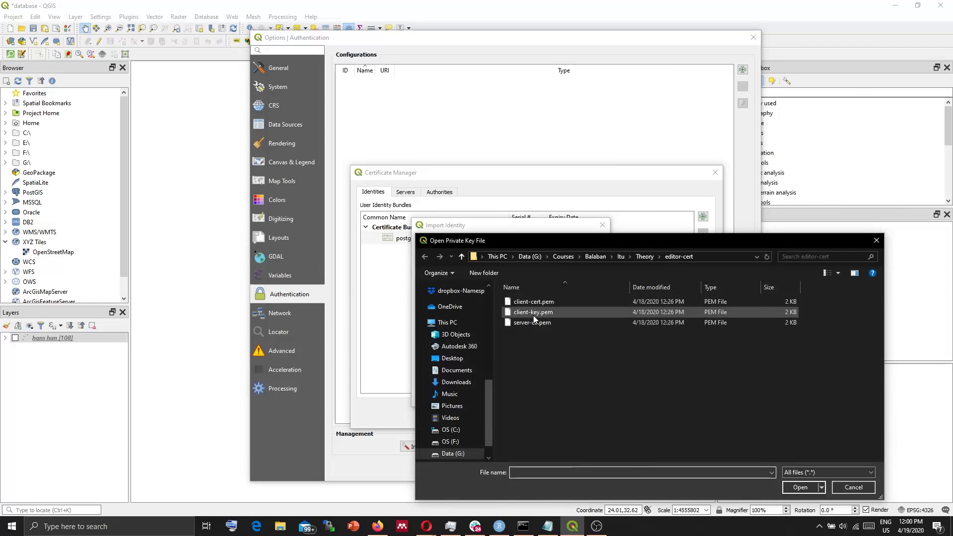
left_click(534, 314)
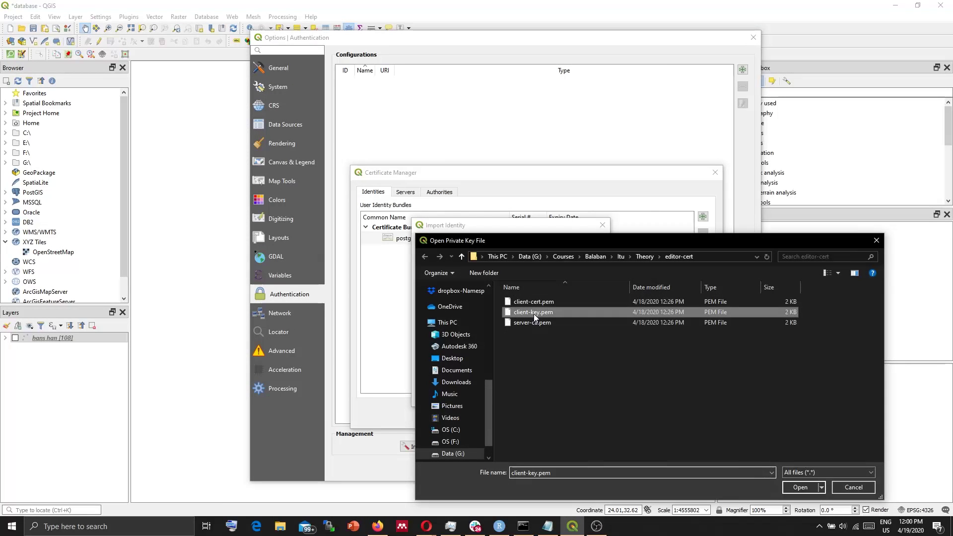
left_click(799, 487)
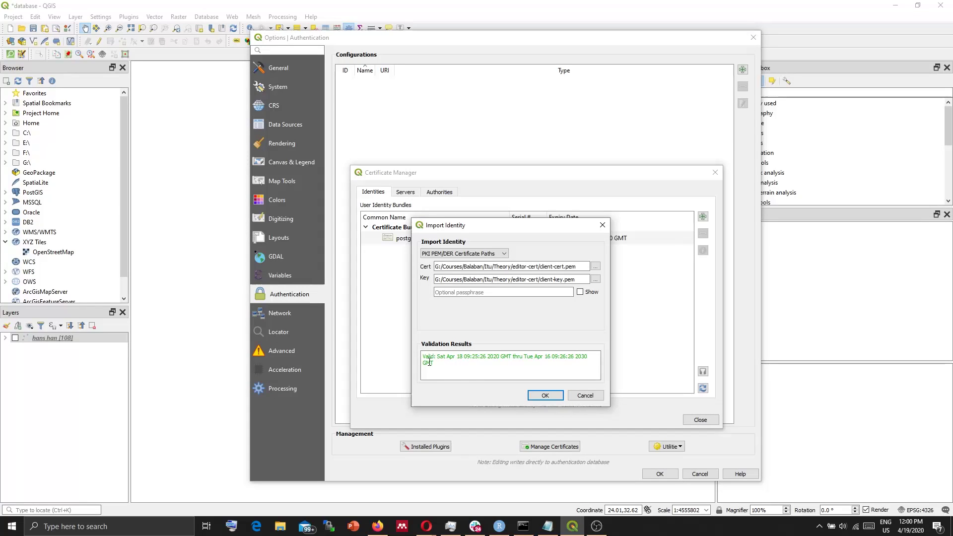
left_click(546, 396)
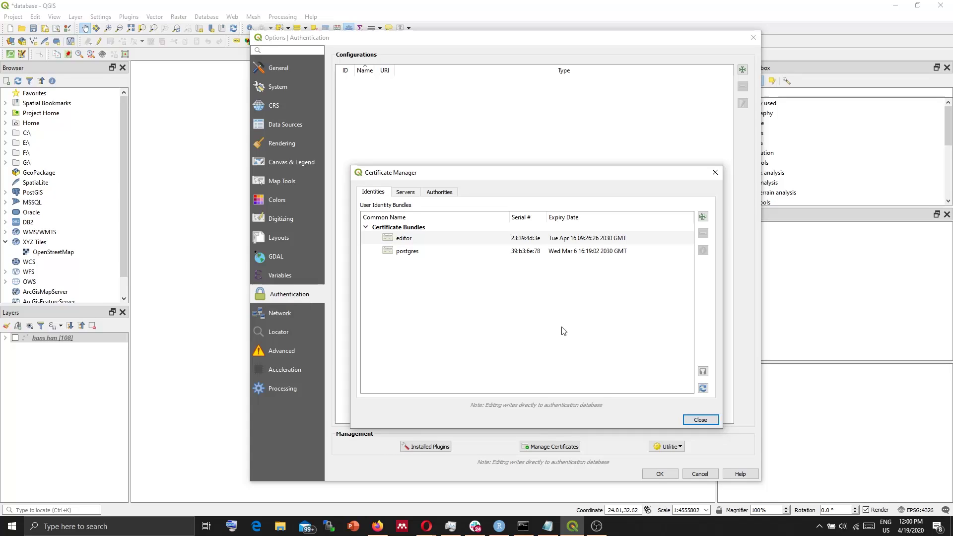
- Save an 'Editor' PKI stored identity certificate configuration using the editor identity, then close options
left_click(701, 420)
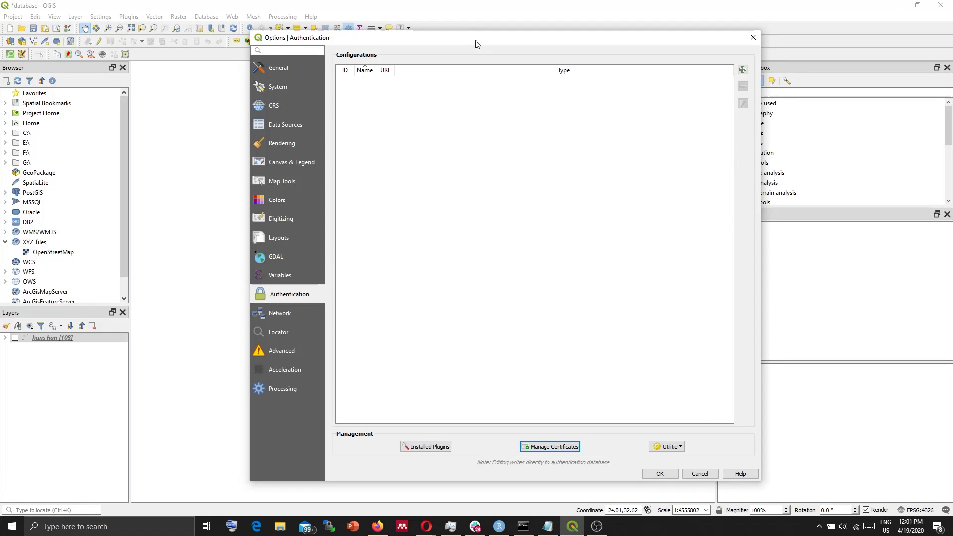
left_click_drag(475, 44, 449, 42)
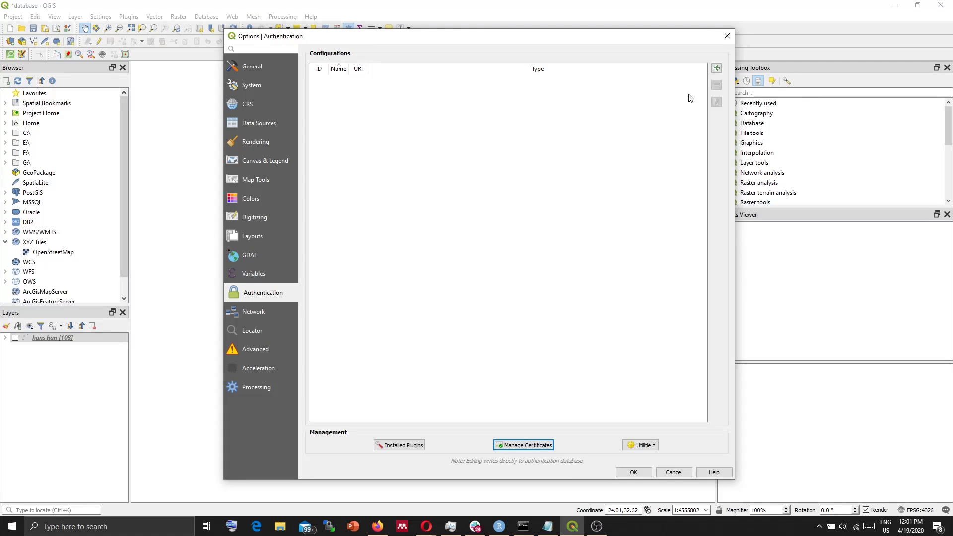
left_click(717, 70)
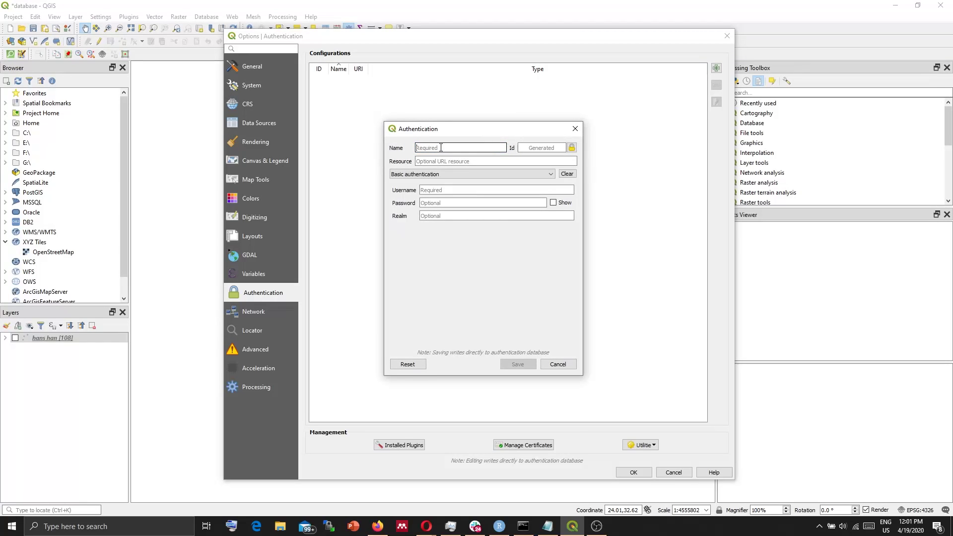
type("Editor")
left_click(425, 175)
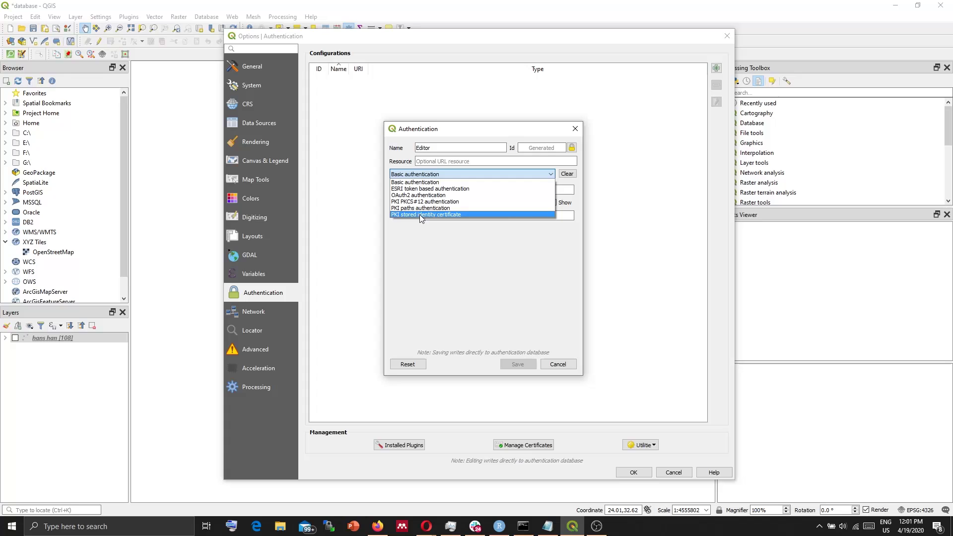
left_click(453, 216)
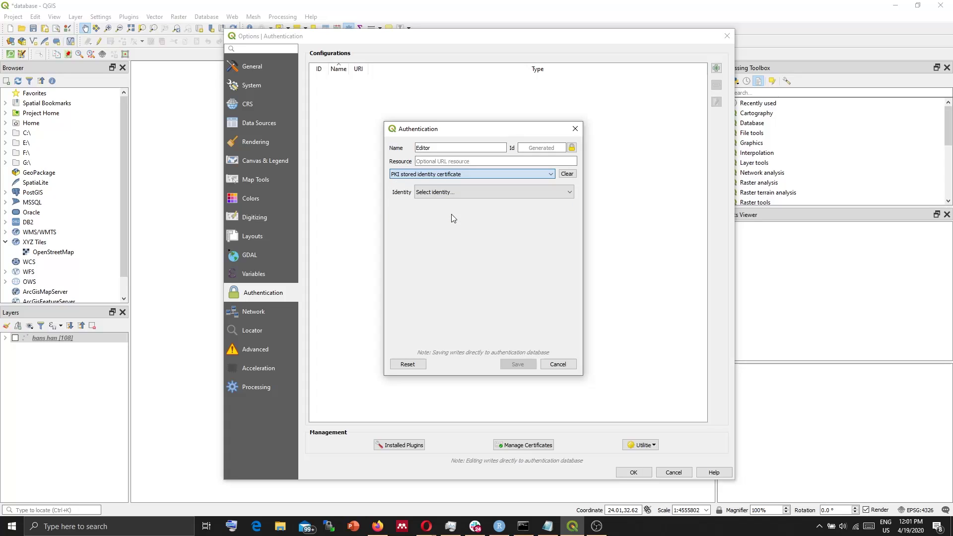
left_click(432, 194)
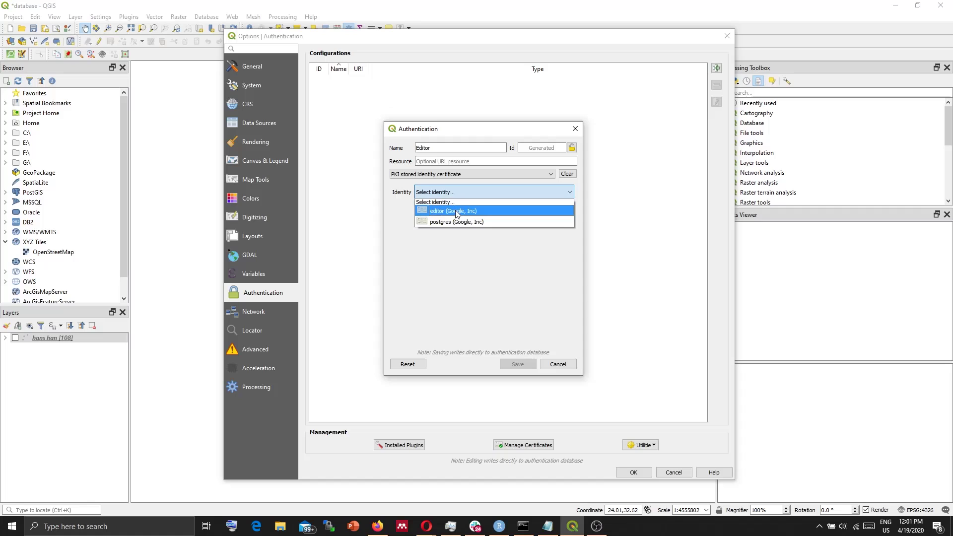
left_click(491, 213)
left_click(521, 367)
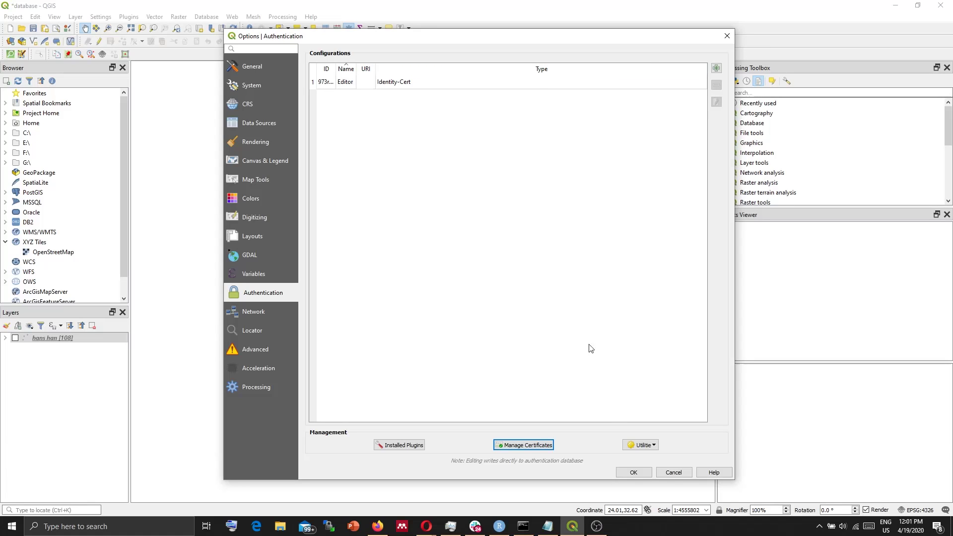
left_click(633, 472)
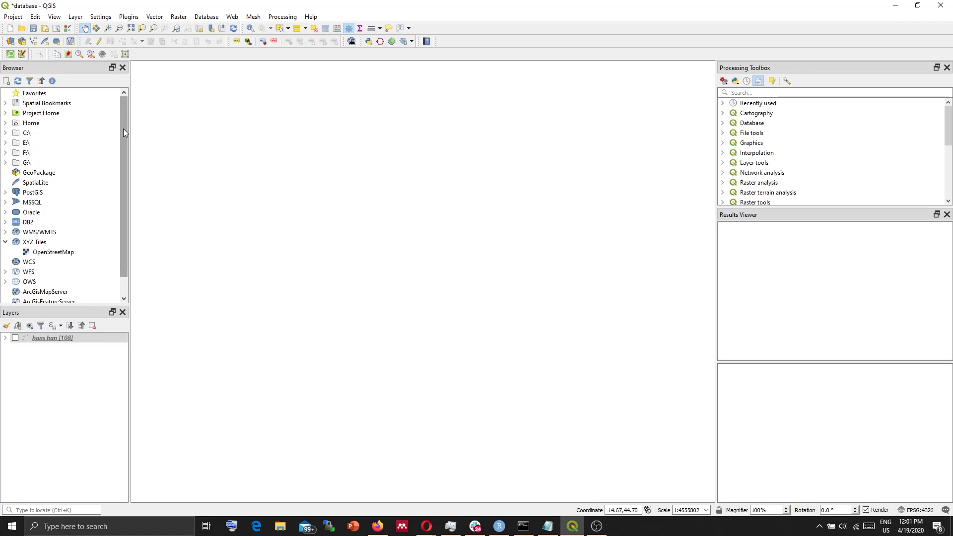
- Open a new PostGIS connection dialog from the browser panel
scroll(125, 130, "down", 1)
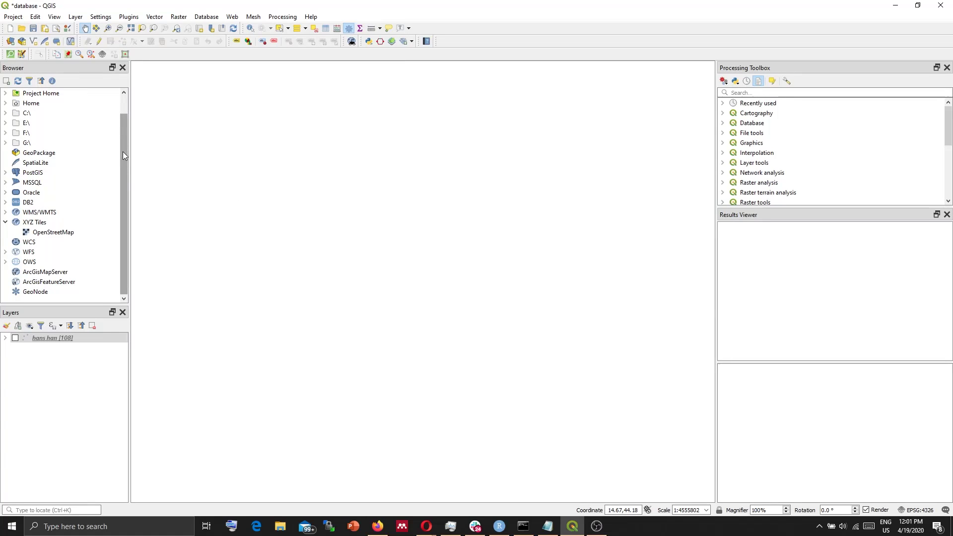
left_click_drag(123, 151, 120, 114)
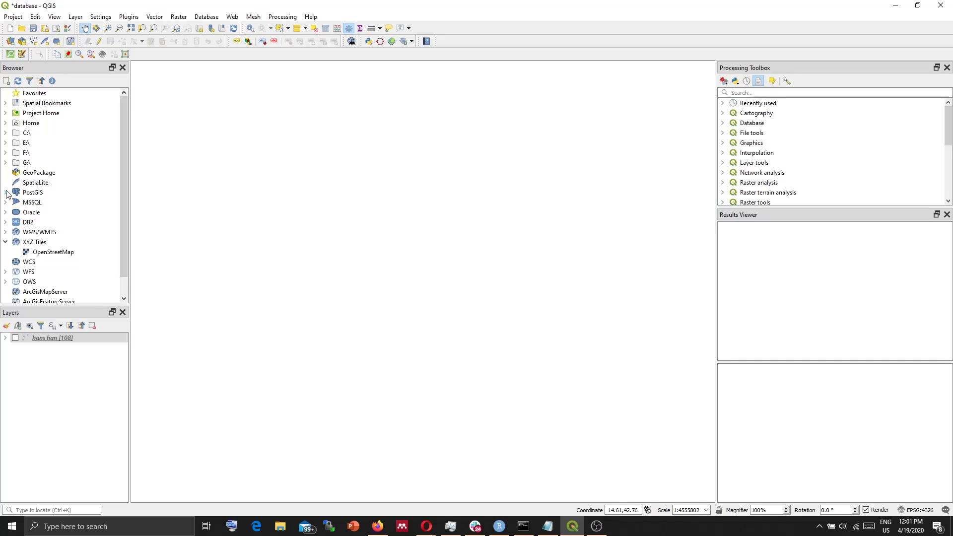
left_click(31, 195)
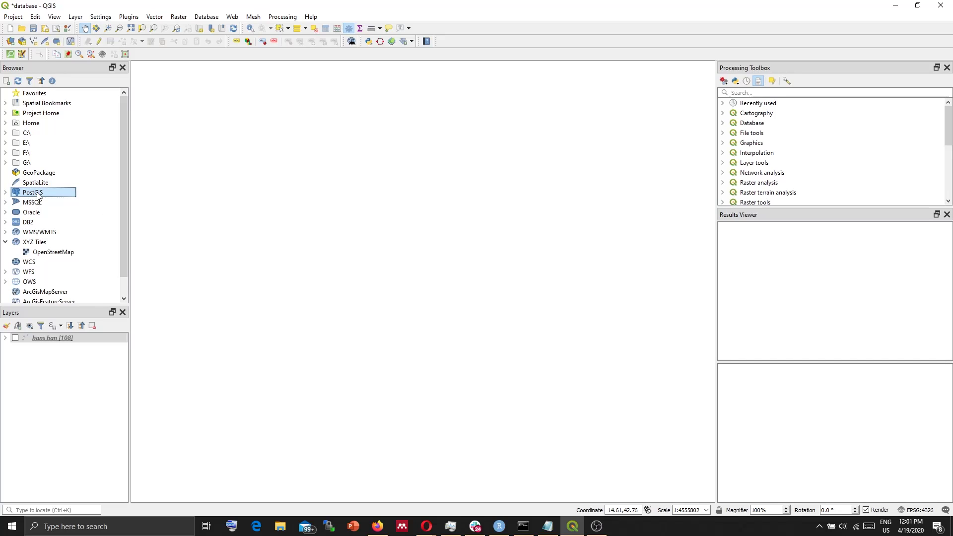
right_click(38, 196)
left_click(69, 199)
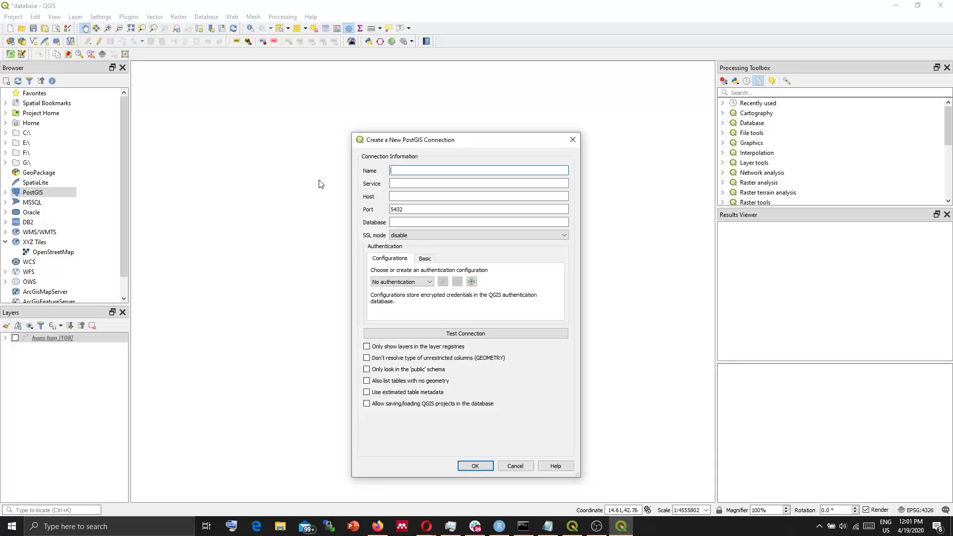
left_click_drag(421, 144, 431, 112)
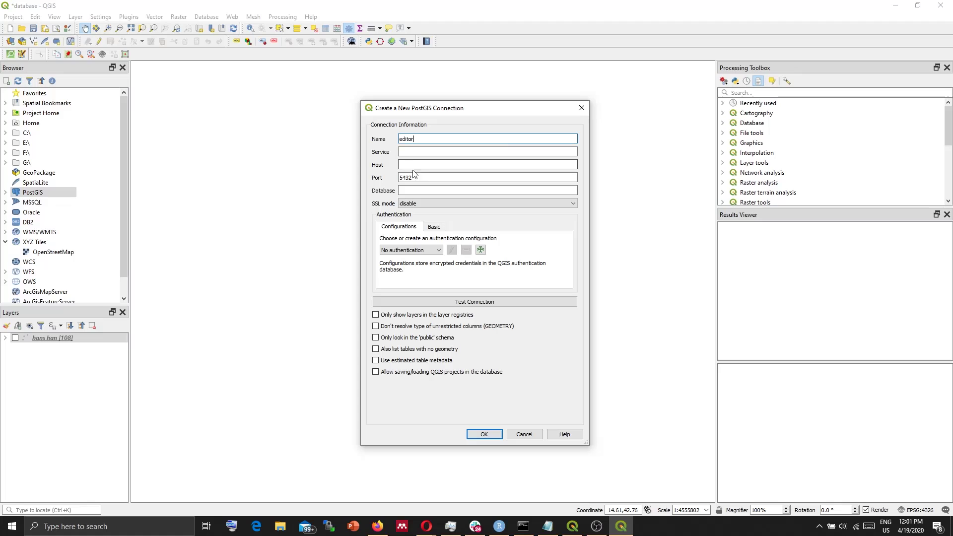
left_click_drag(464, 113, 401, 113)
- Set SSL mode to verify-ca and authentication to the Editor (Identity-Cert) configuration
left_click(384, 165)
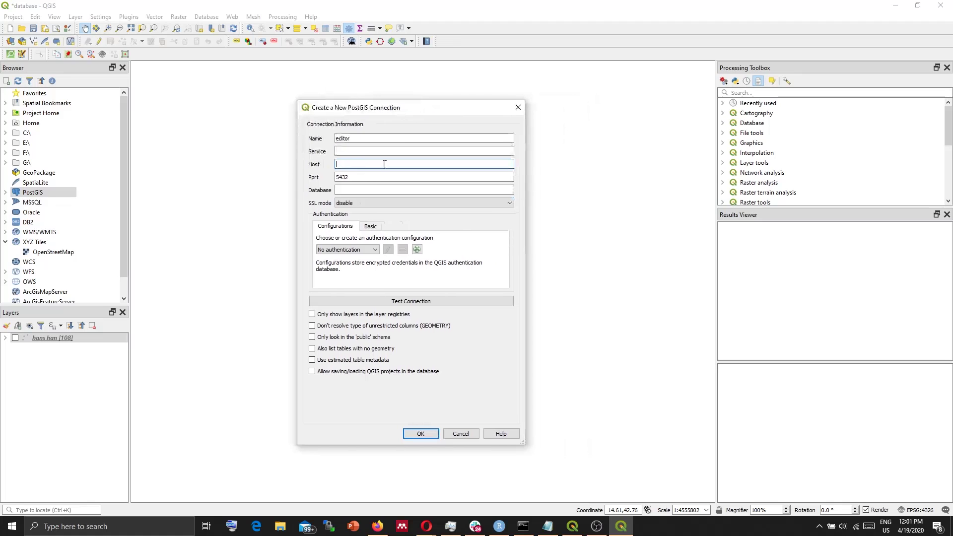
left_click(369, 203)
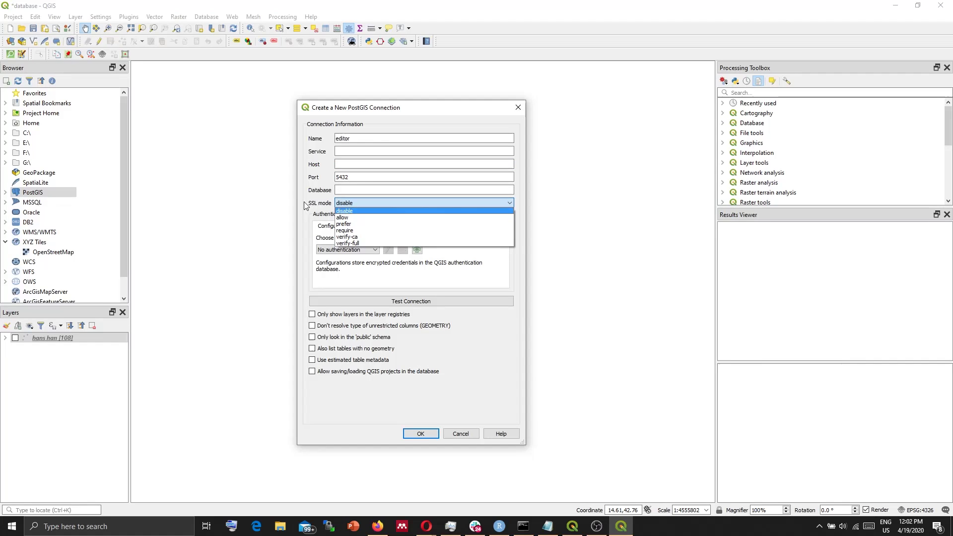
left_click(358, 238)
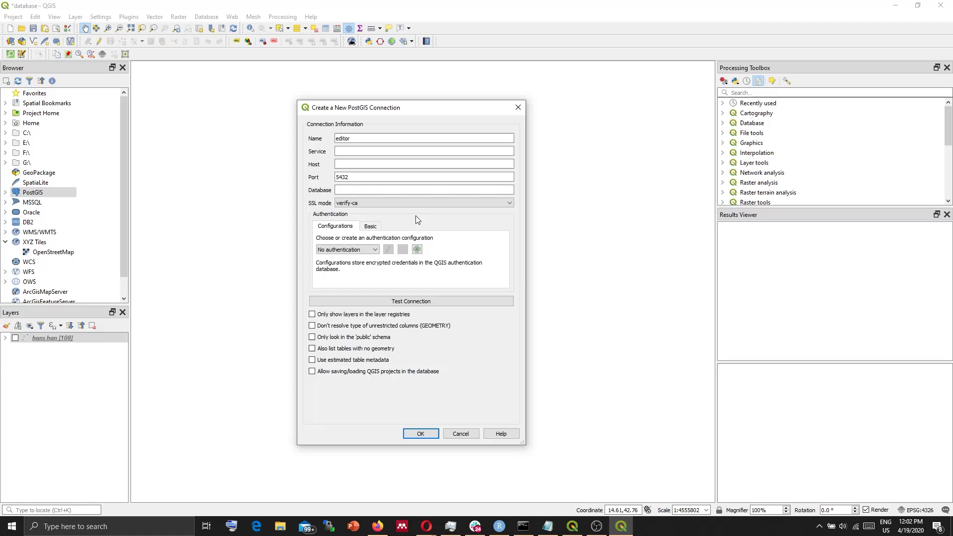
left_click(344, 251)
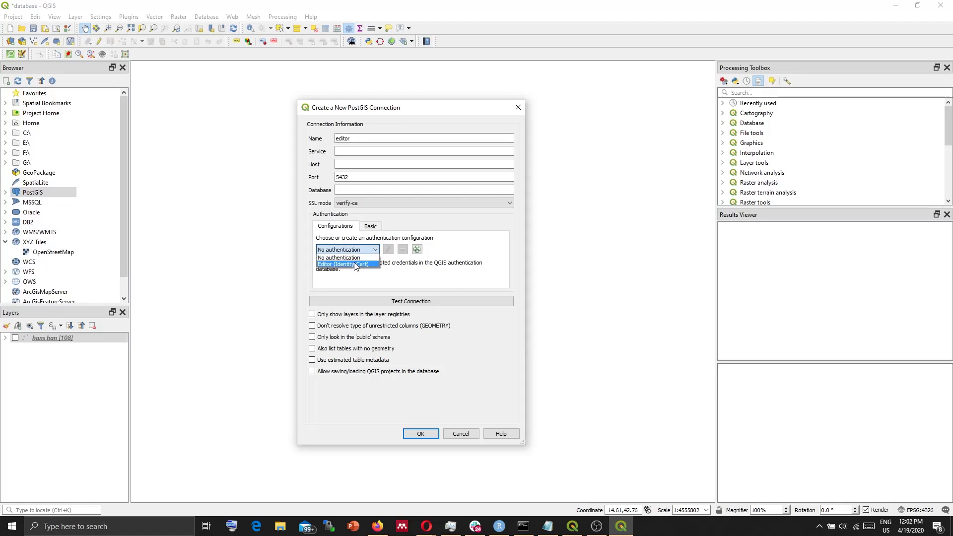
left_click(354, 263)
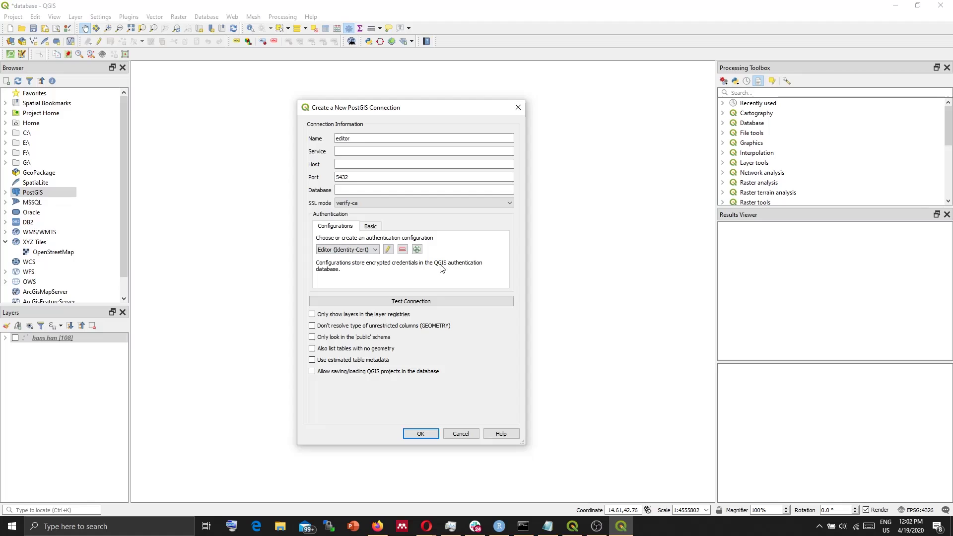
left_click(364, 164)
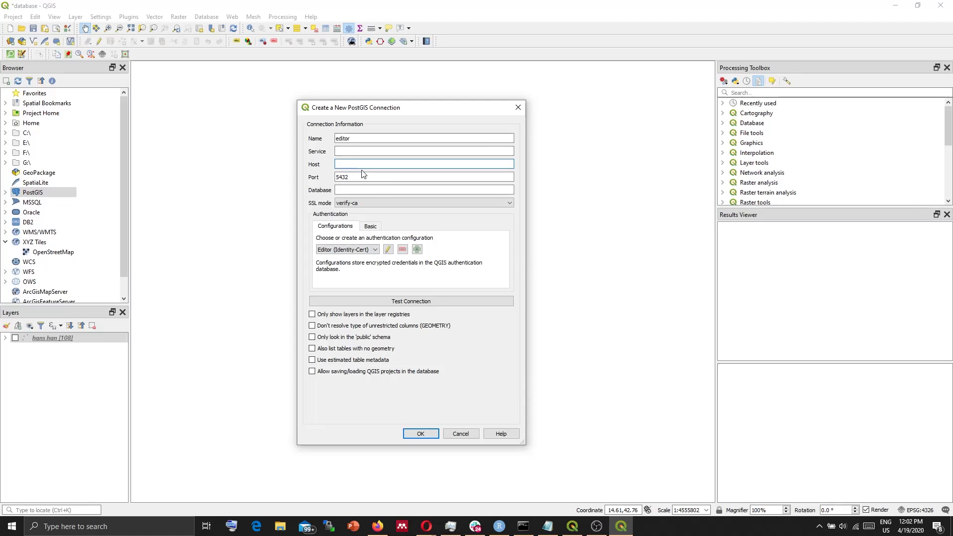